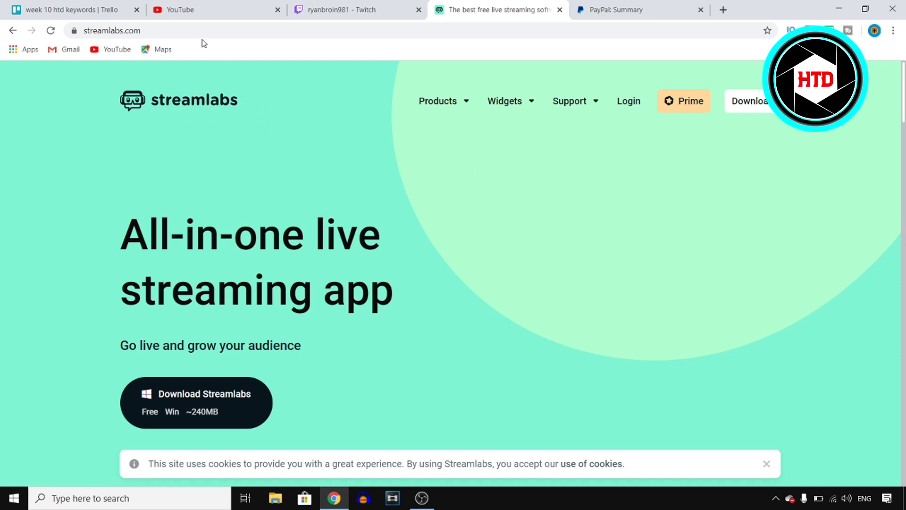
- Log in to Streamlabs with the Twitch account and dismiss the Panels introduction
{"action": "mouse_move", "coordinate": [593, 108]}
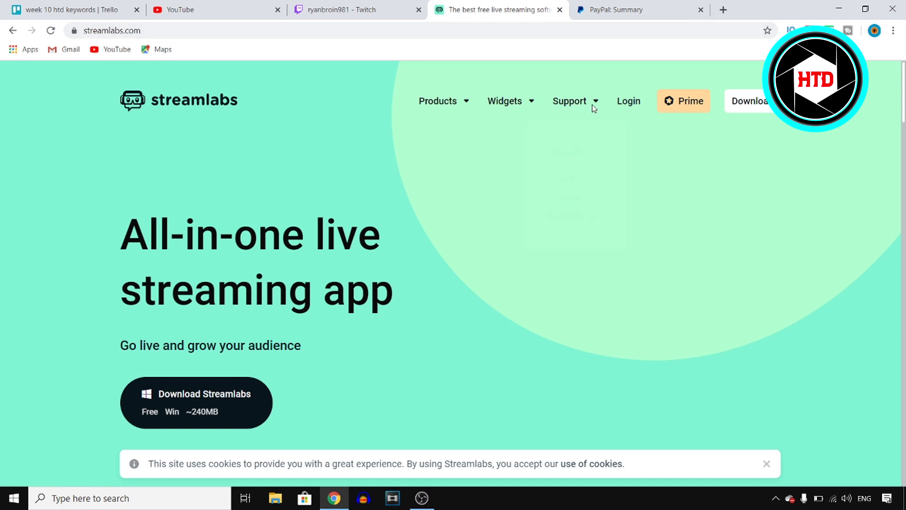
{"action": "left_click", "coordinate": [630, 104]}
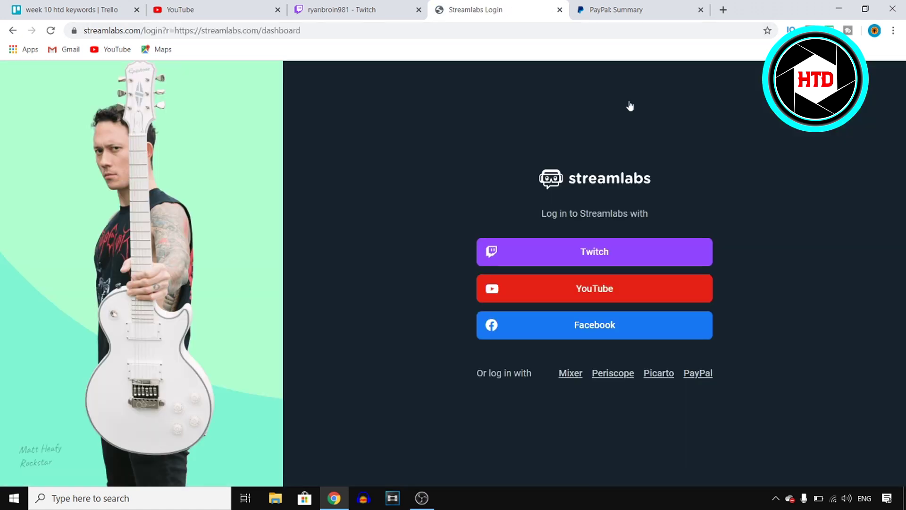
{"action": "left_click", "coordinate": [661, 254]}
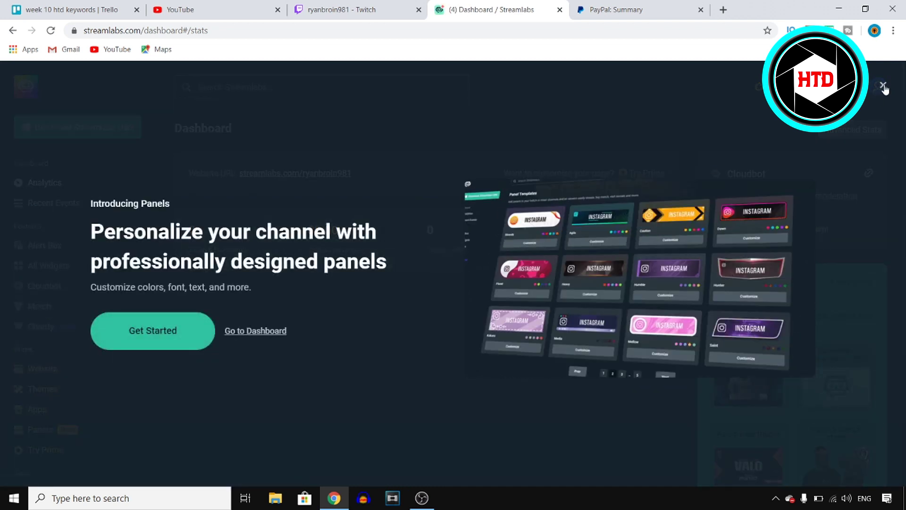
{"action": "left_click", "coordinate": [883, 85]}
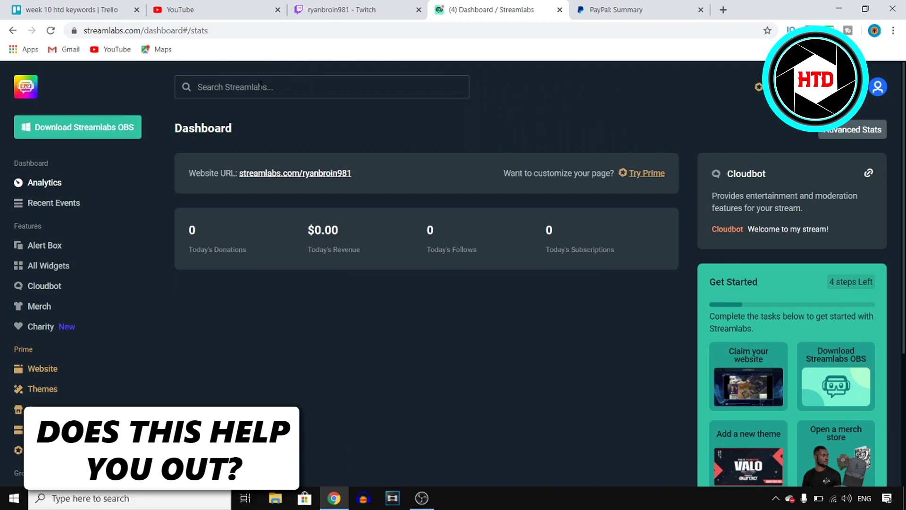
- Search Streamlabs for "donation" and open the Donation Settings page
{"action": "left_click", "coordinate": [339, 88]}
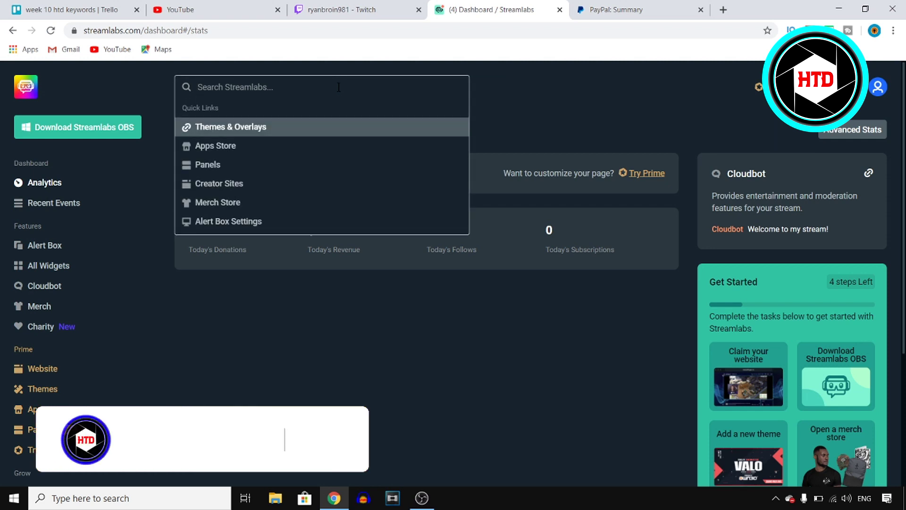
{"action": "type", "text": "donation"}
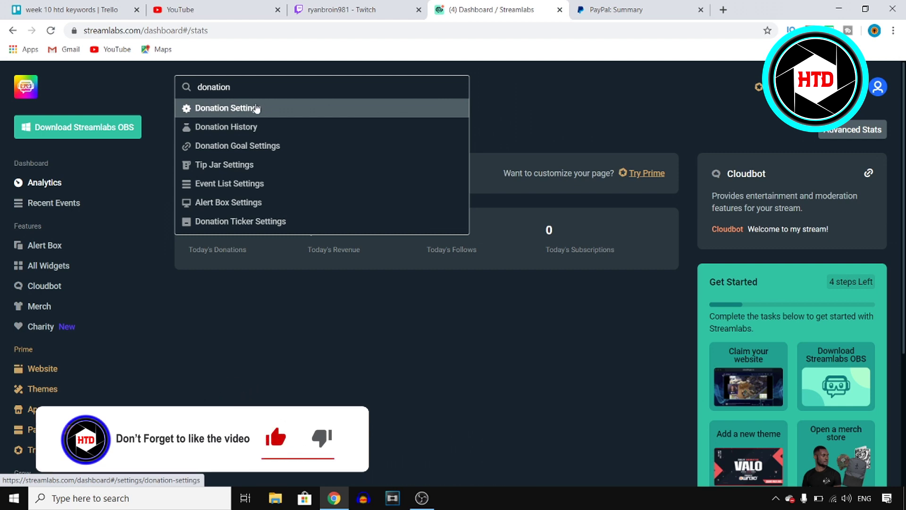
{"action": "left_click", "coordinate": [246, 108]}
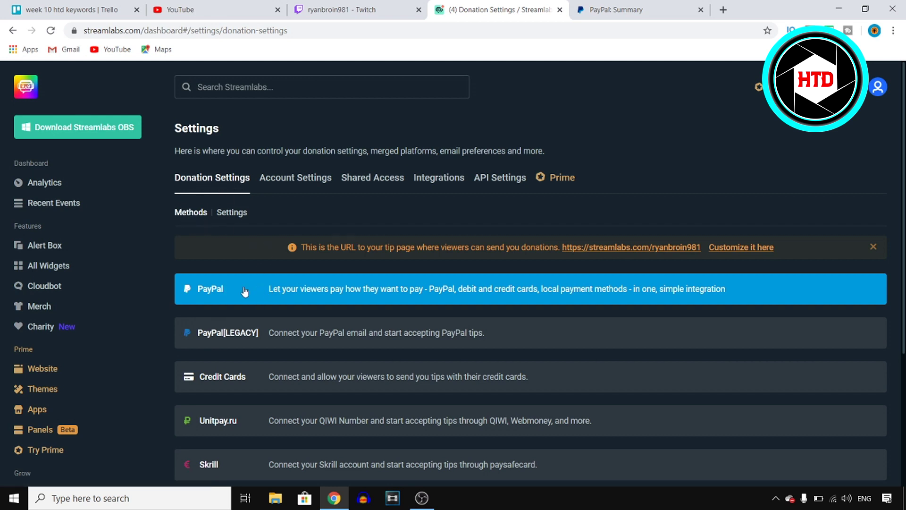
- Connect PayPal as a donation method, using the prefilled account email and United States as the country
{"action": "scroll", "coordinate": [283, 297], "scroll_direction": "down", "scroll_amount": 2}
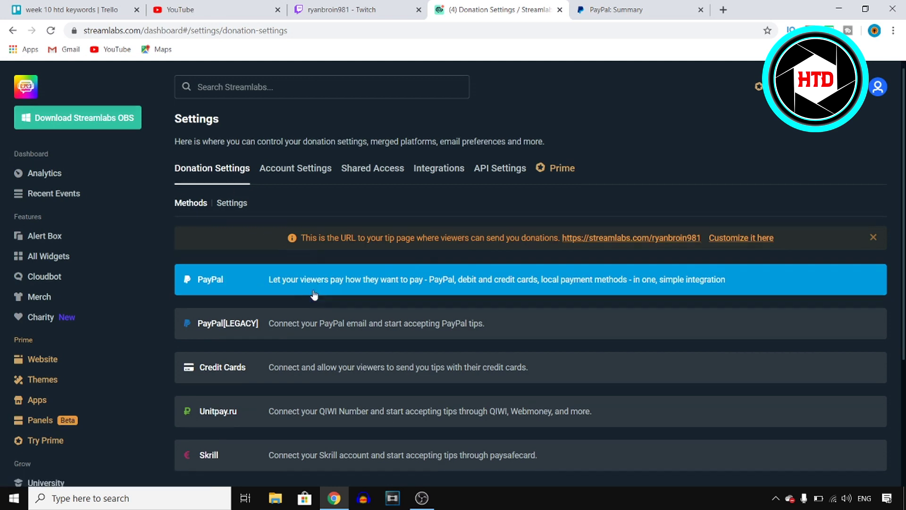
{"action": "scroll", "coordinate": [371, 328], "scroll_direction": "up", "scroll_amount": 2}
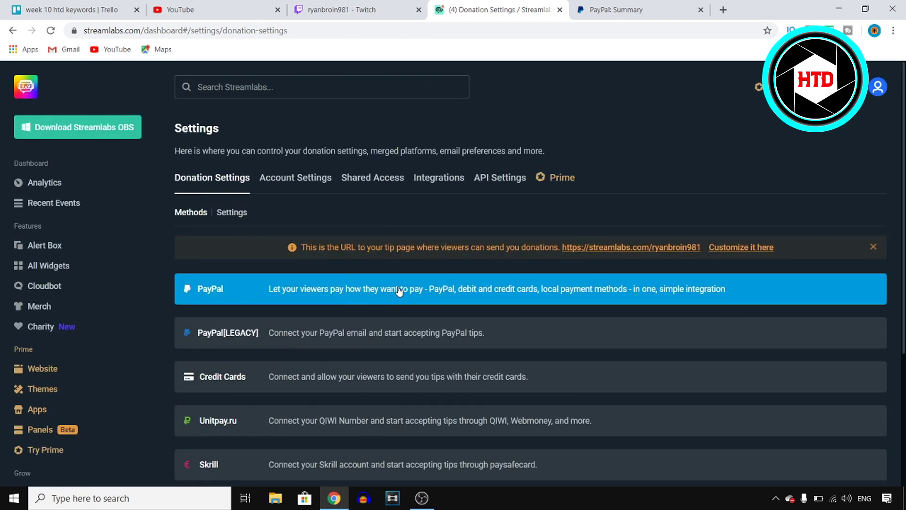
{"action": "left_click", "coordinate": [292, 289]}
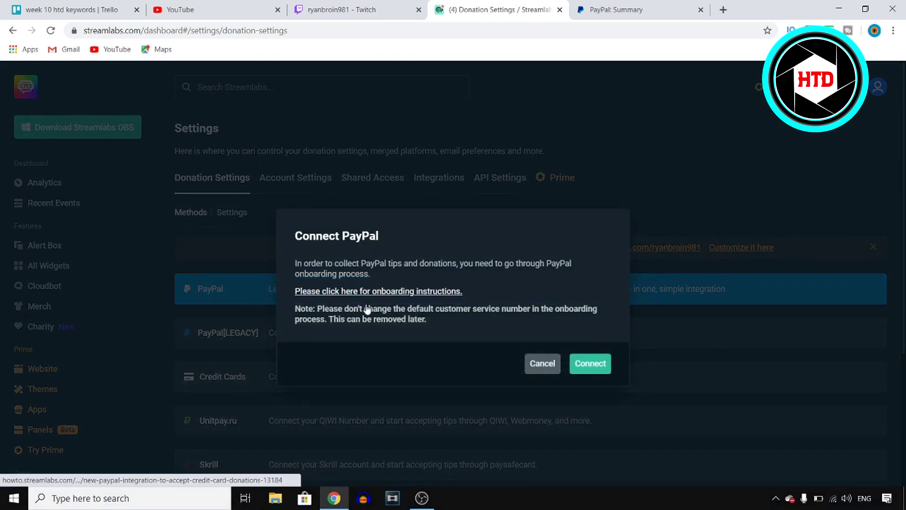
{"action": "left_click", "coordinate": [598, 365]}
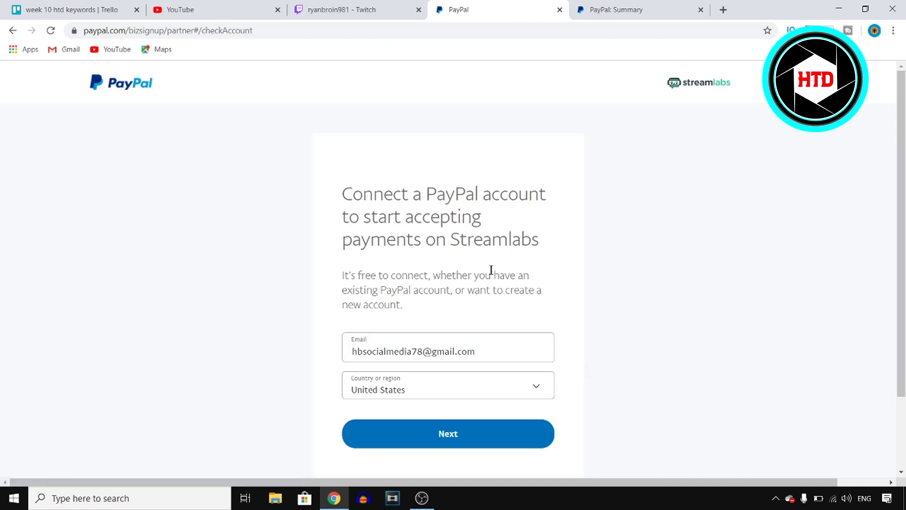
{"action": "left_click", "coordinate": [475, 433]}
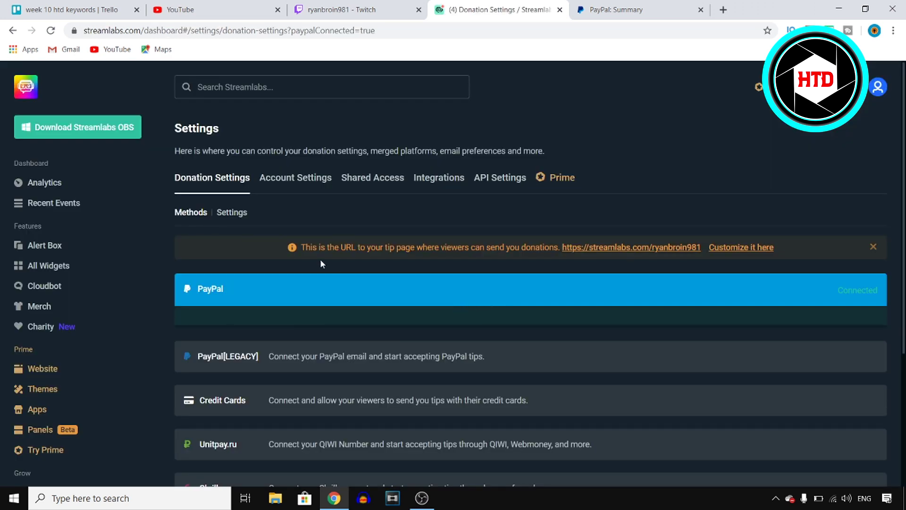
- Show the Settings section of the donation settings, with the currency and amount options
{"action": "left_click", "coordinate": [241, 213]}
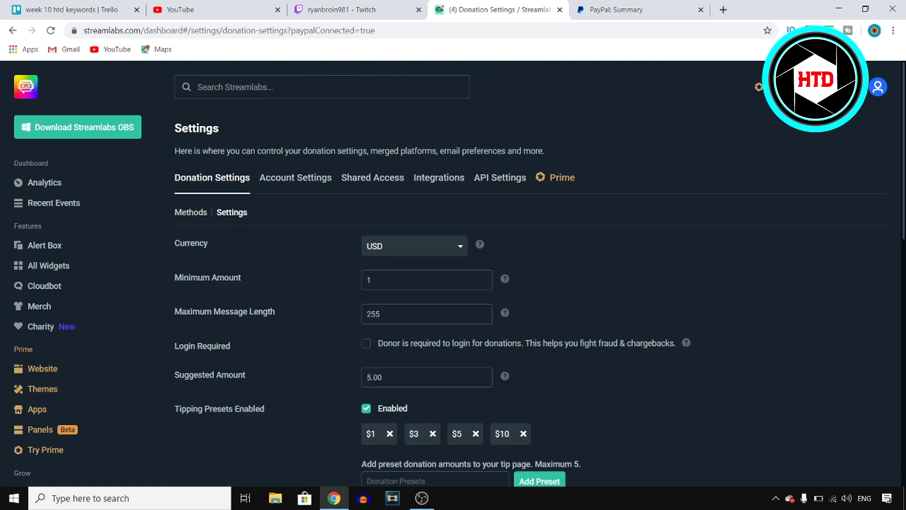
{"action": "scroll", "coordinate": [552, 393], "scroll_direction": "down", "scroll_amount": 2}
{"action": "scroll", "coordinate": [450, 279], "scroll_direction": "down", "scroll_amount": 2}
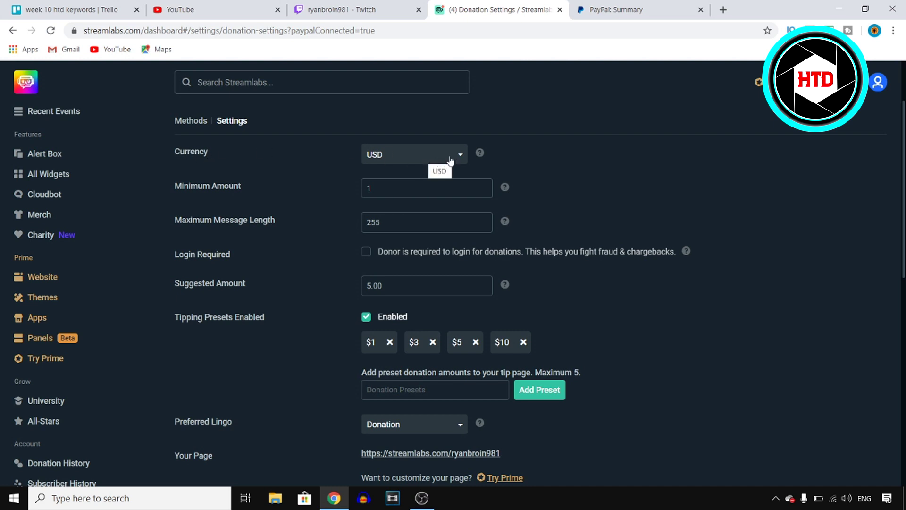
- Change the donation currency to EUR and set it back to USD
{"action": "left_click", "coordinate": [435, 159]}
{"action": "scroll", "coordinate": [418, 271], "scroll_direction": "up", "scroll_amount": 12}
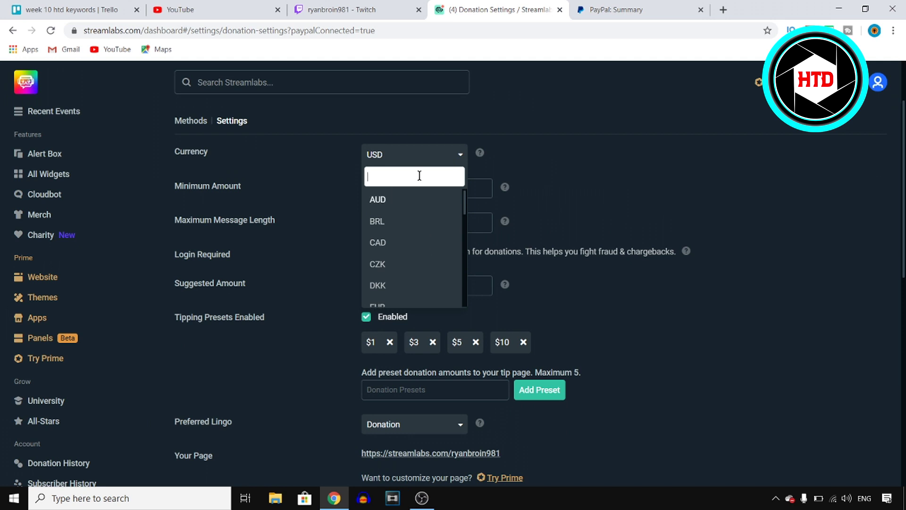
{"action": "type", "text": "eur"}
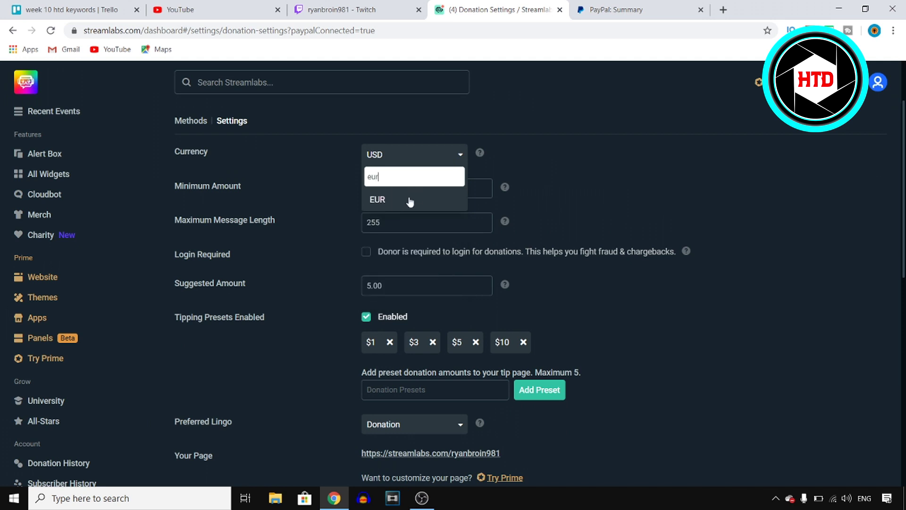
{"action": "left_click", "coordinate": [409, 202]}
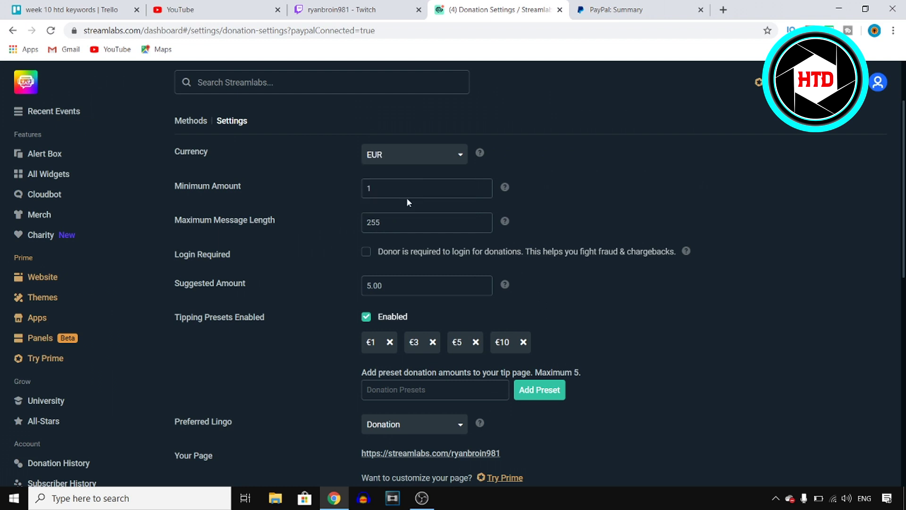
{"action": "left_click", "coordinate": [448, 163]}
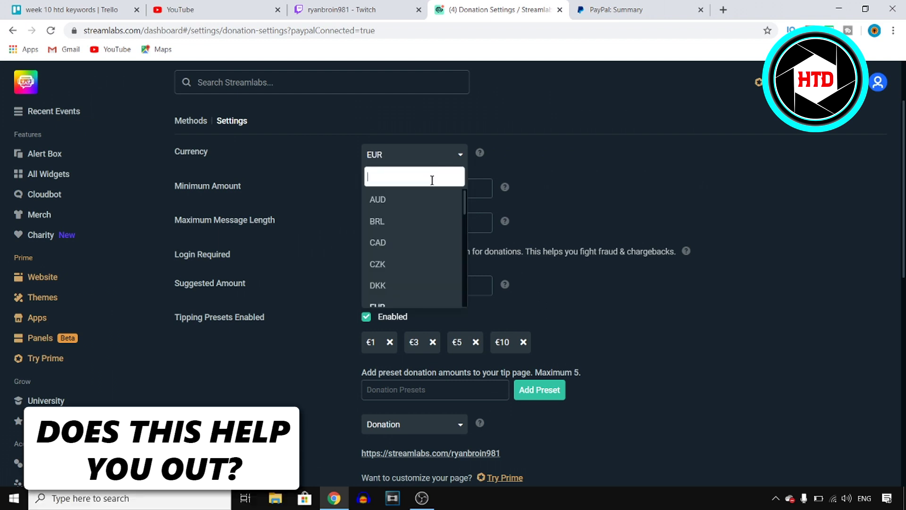
{"action": "type", "text": "us"}
{"action": "left_click", "coordinate": [416, 198]}
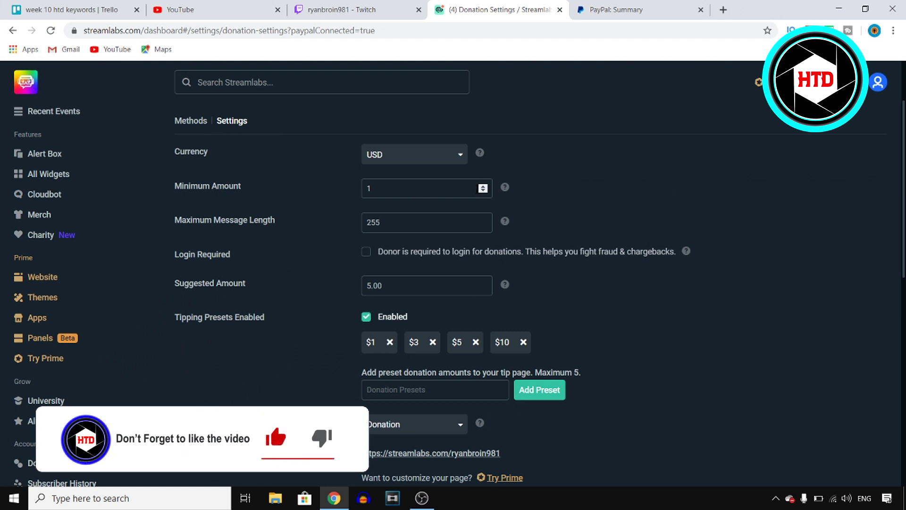
- Add a $100 tipping preset and enter 500 as the amount for another preset
{"action": "left_click", "coordinate": [483, 191]}
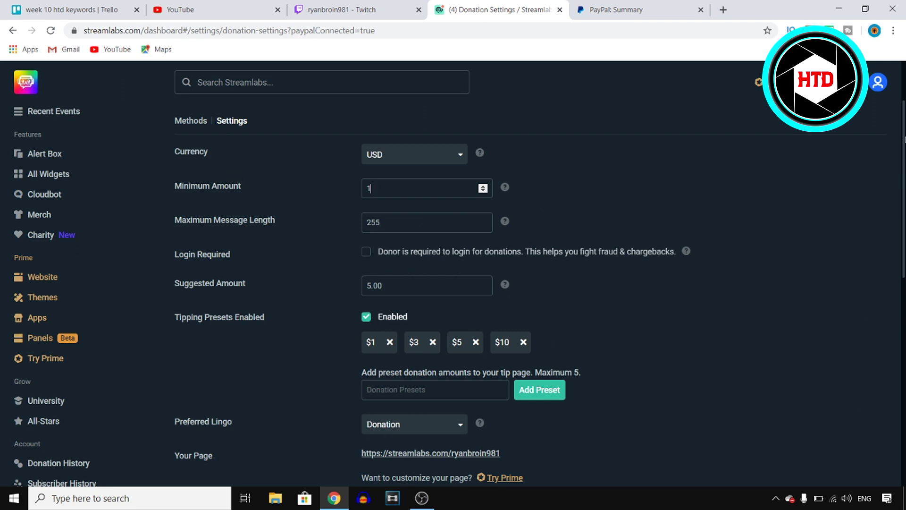
{"action": "scroll", "coordinate": [233, 155], "scroll_direction": "down", "scroll_amount": 2}
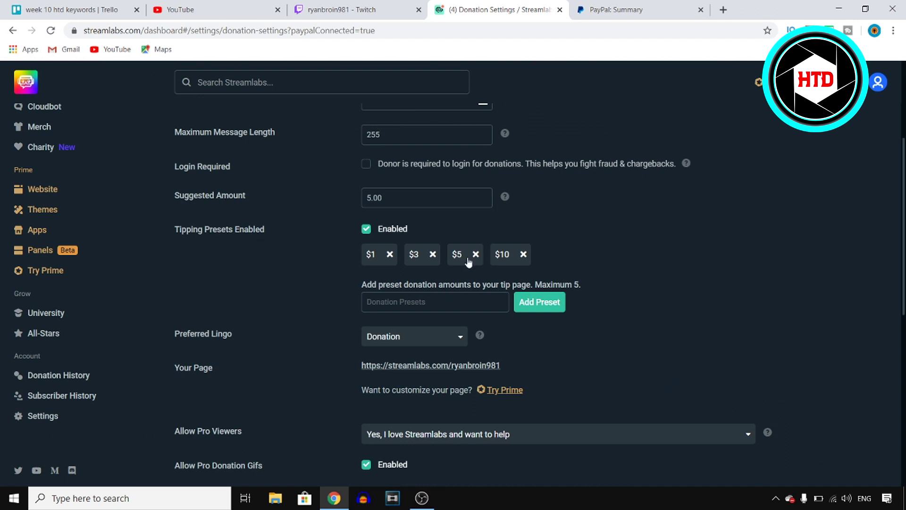
{"action": "left_click", "coordinate": [437, 294]}
{"action": "type", "text": "100"}
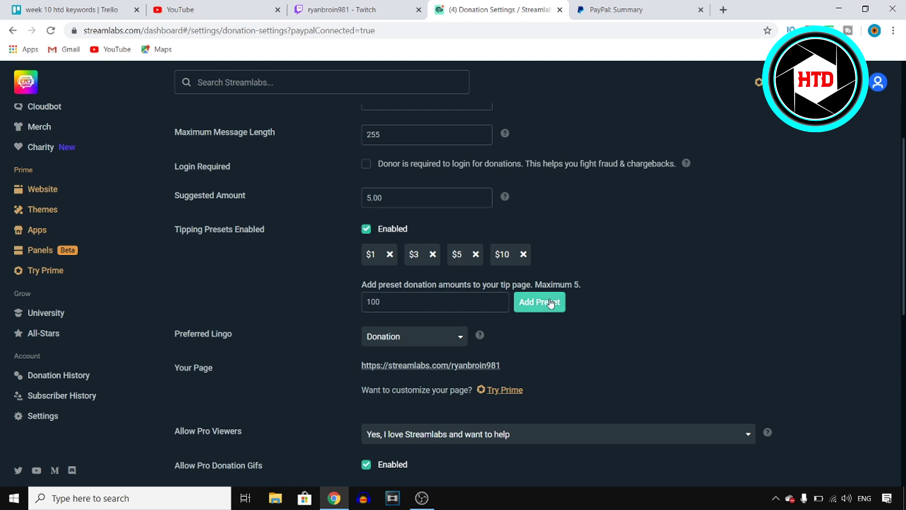
{"action": "left_click", "coordinate": [520, 304]}
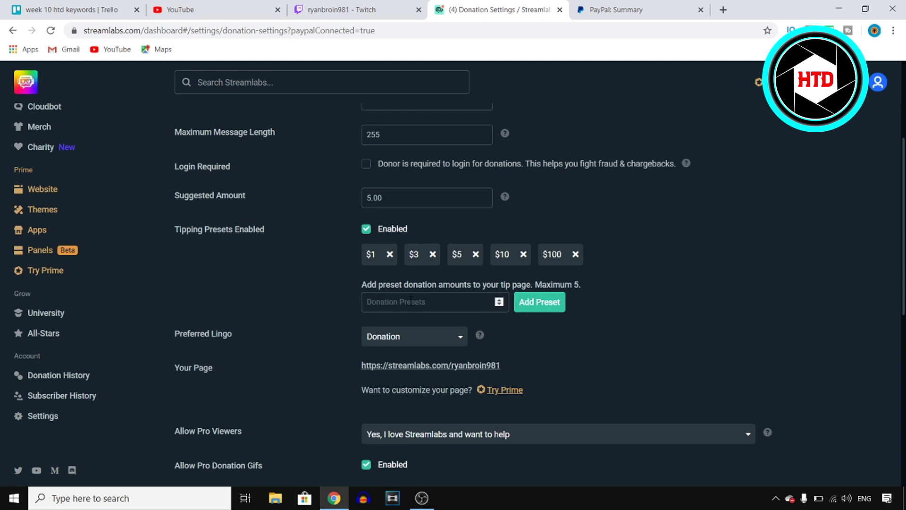
{"action": "type", "text": "500"}
- Examine the Preferred Lingo options and the remaining donation settings, including button color, memo, leaderboard, banner and profanity filter
{"action": "scroll", "coordinate": [306, 215], "scroll_direction": "down", "scroll_amount": 3}
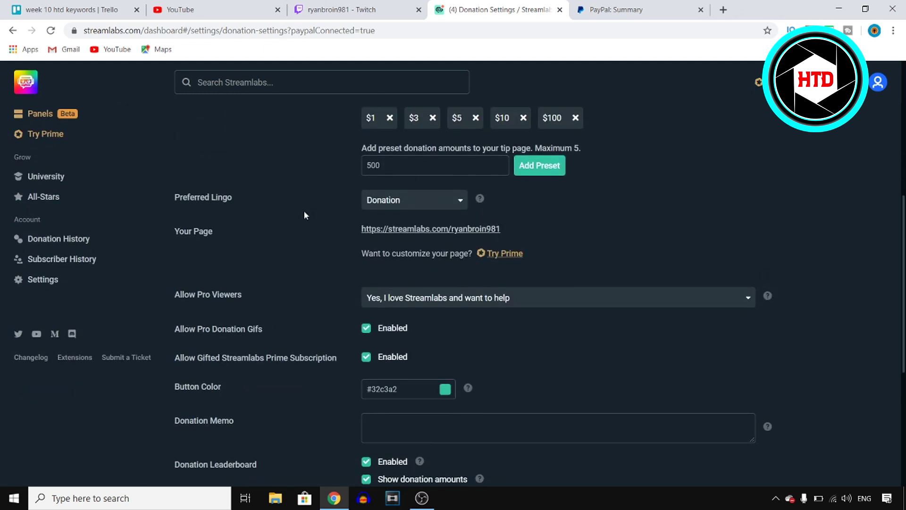
{"action": "left_click", "coordinate": [425, 202]}
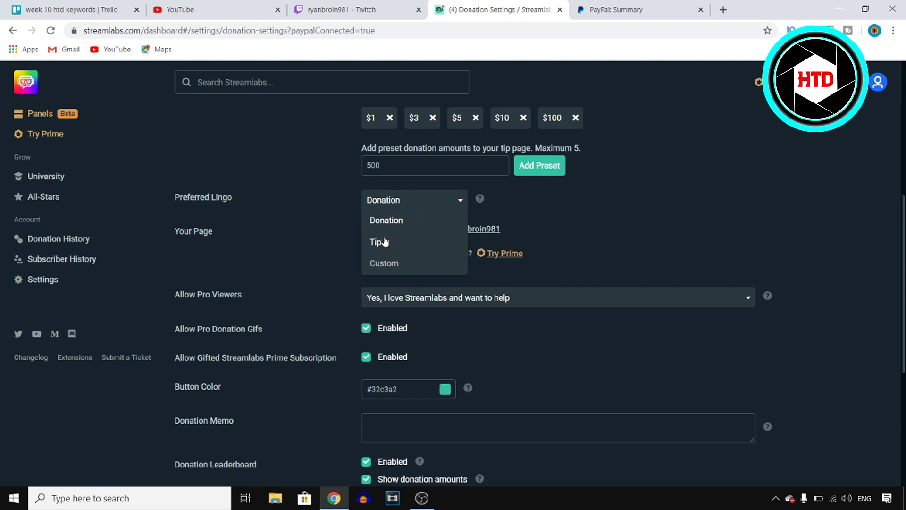
{"action": "left_click", "coordinate": [306, 237]}
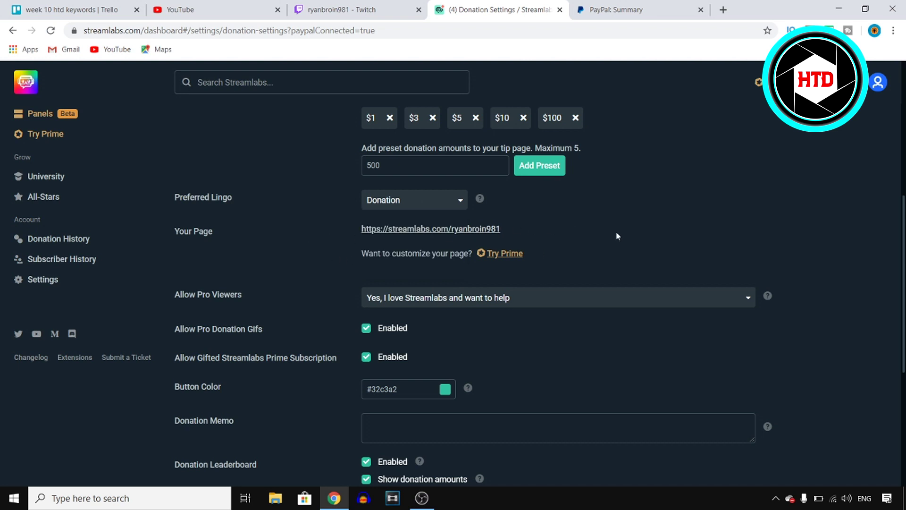
{"action": "scroll", "coordinate": [519, 302], "scroll_direction": "down", "scroll_amount": 5}
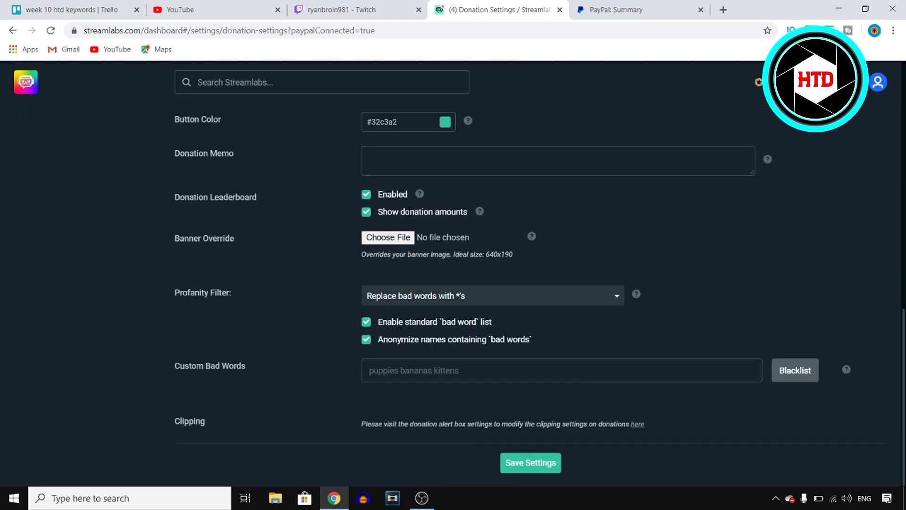
{"action": "scroll", "coordinate": [464, 309], "scroll_direction": "up", "scroll_amount": 6}
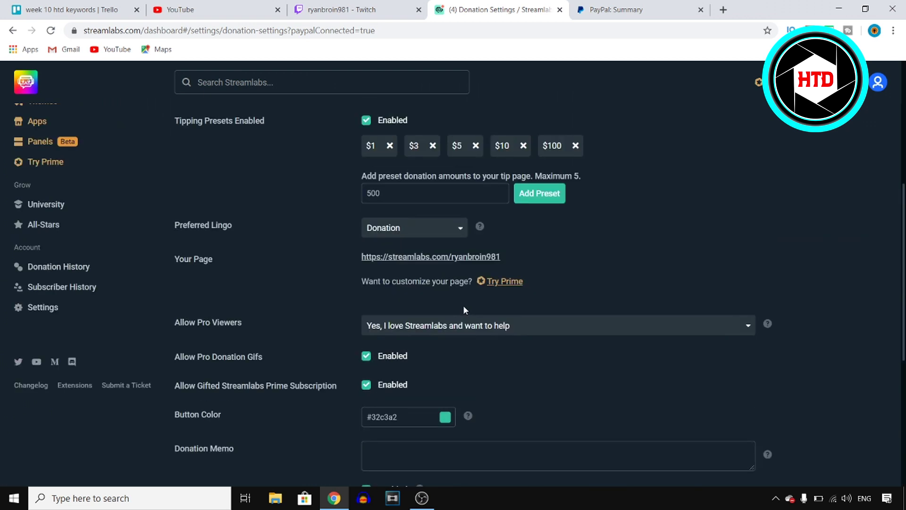
{"action": "scroll", "coordinate": [445, 317], "scroll_direction": "down", "scroll_amount": 6}
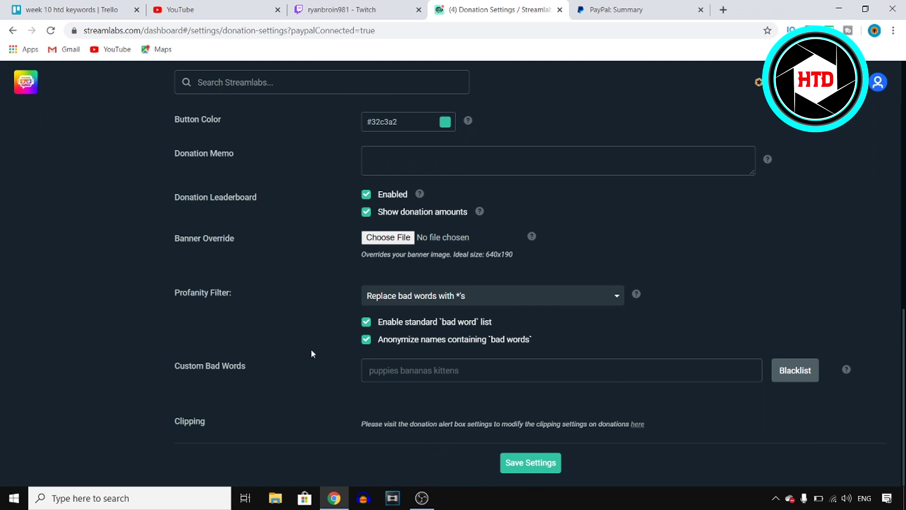
{"action": "scroll", "coordinate": [310, 349], "scroll_direction": "up", "scroll_amount": 10}
{"action": "scroll", "coordinate": [519, 264], "scroll_direction": "down", "scroll_amount": 4}
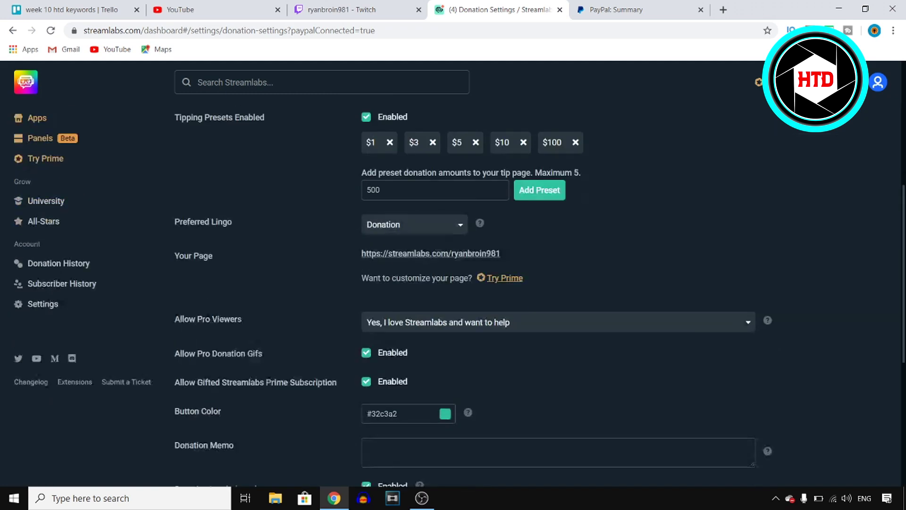
- Copy the donation page link shown under Your Page and open that page
{"action": "scroll", "coordinate": [543, 236], "scroll_direction": "up", "scroll_amount": 1}
{"action": "left_click_drag", "start_coordinate": [501, 270], "coordinate": [362, 268]}
{"action": "right_click", "coordinate": [421, 268]}
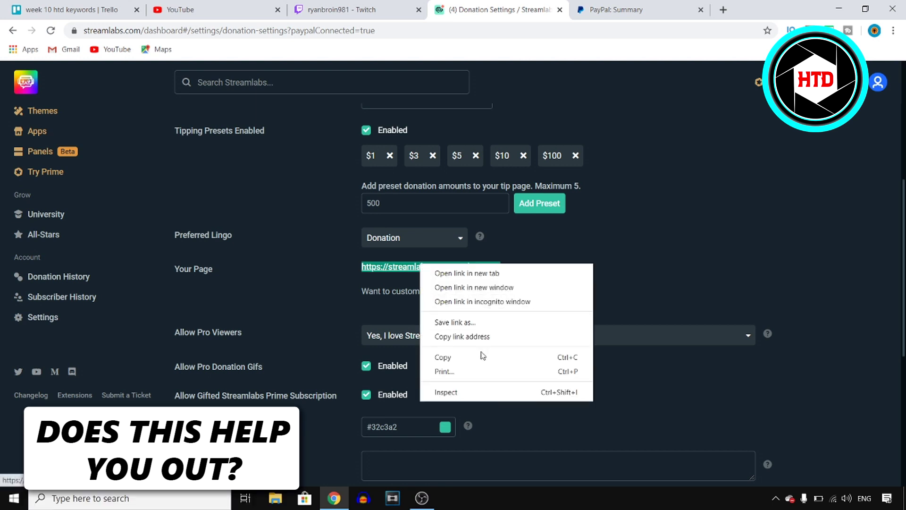
{"action": "left_click", "coordinate": [479, 353]}
{"action": "left_click", "coordinate": [464, 268]}
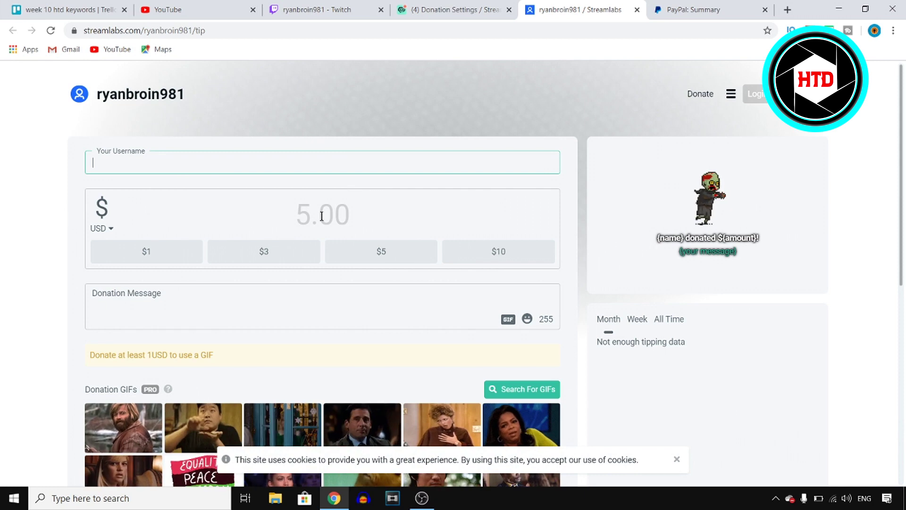
- Look over the donation page's GIFs, effects and donate option, and return to the donation settings
{"action": "scroll", "coordinate": [402, 236], "scroll_direction": "down", "scroll_amount": 8}
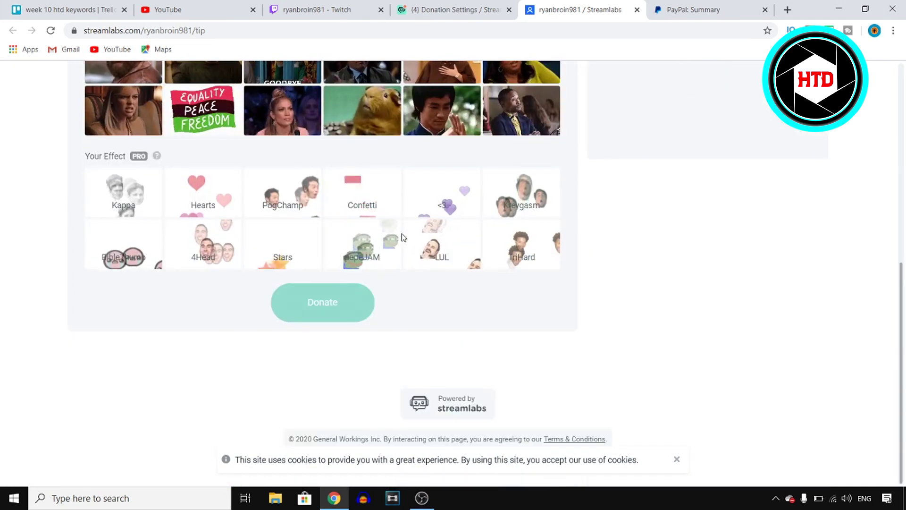
{"action": "scroll", "coordinate": [670, 267], "scroll_direction": "up", "scroll_amount": 10}
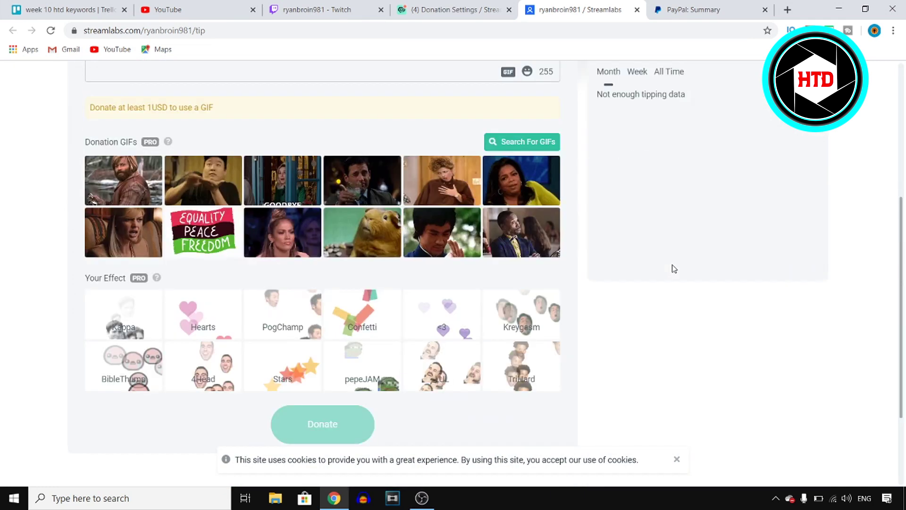
{"action": "left_click", "coordinate": [455, 9]}
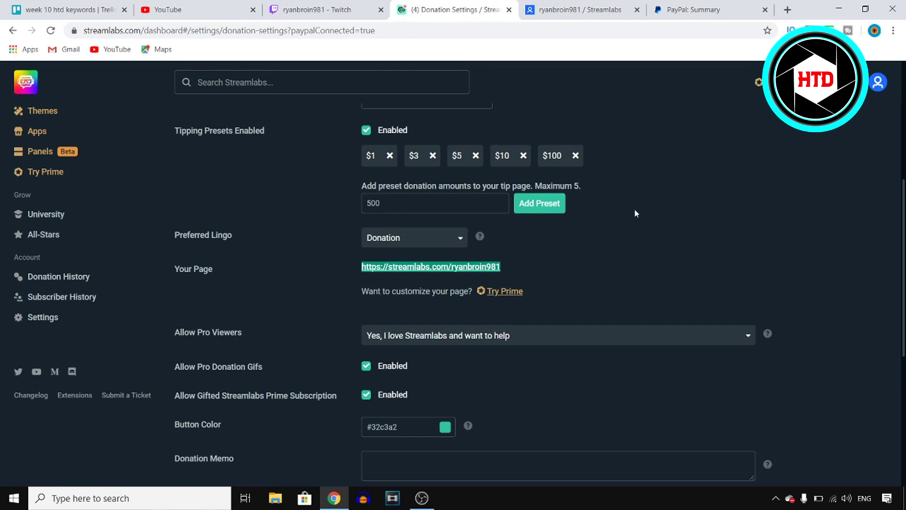
- Return to the donation methods list and open the tip page URL given there for viewers
{"action": "scroll", "coordinate": [635, 212], "scroll_direction": "up", "scroll_amount": 6}
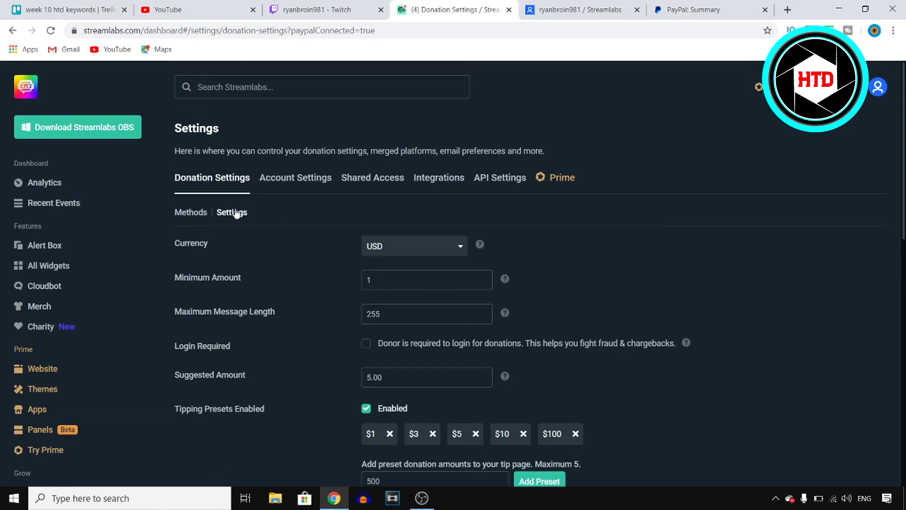
{"action": "left_click", "coordinate": [204, 216]}
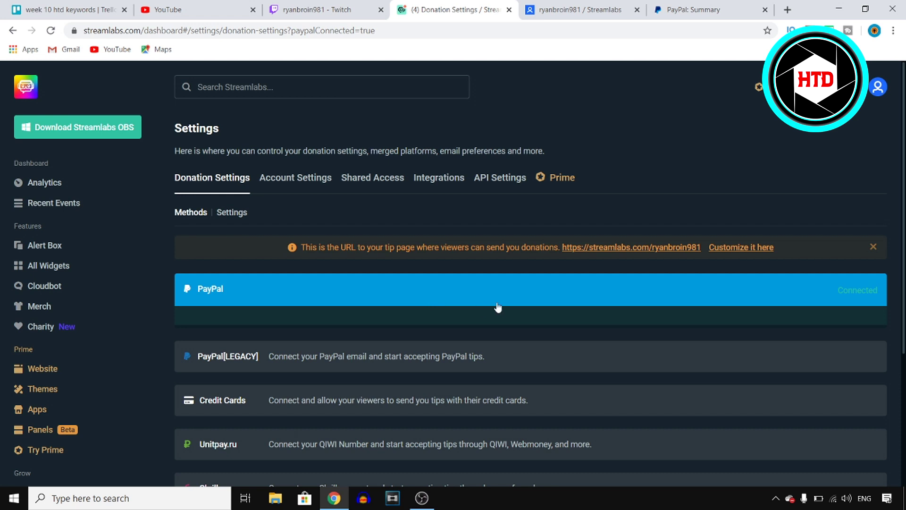
{"action": "left_click", "coordinate": [637, 247]}
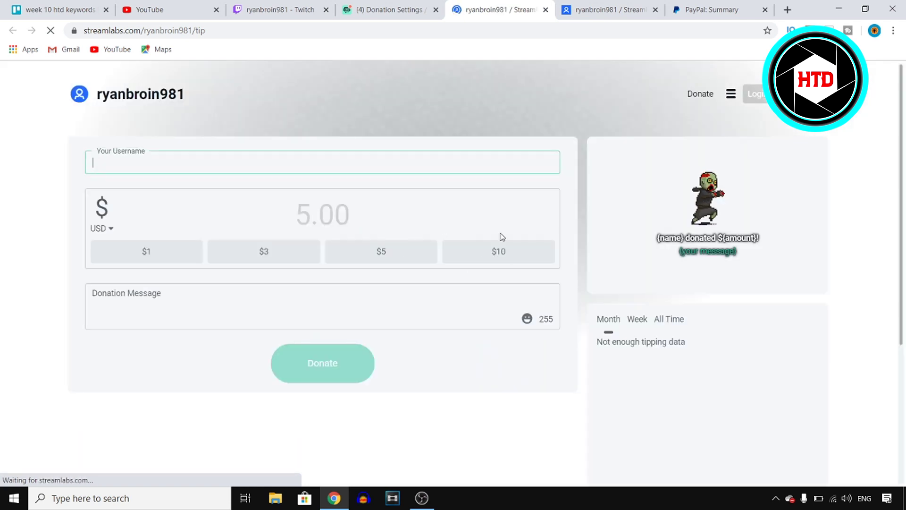
- Look over the tip page's donation GIFs, effects, message field and preset amounts
{"action": "scroll", "coordinate": [469, 236], "scroll_direction": "down", "scroll_amount": 8}
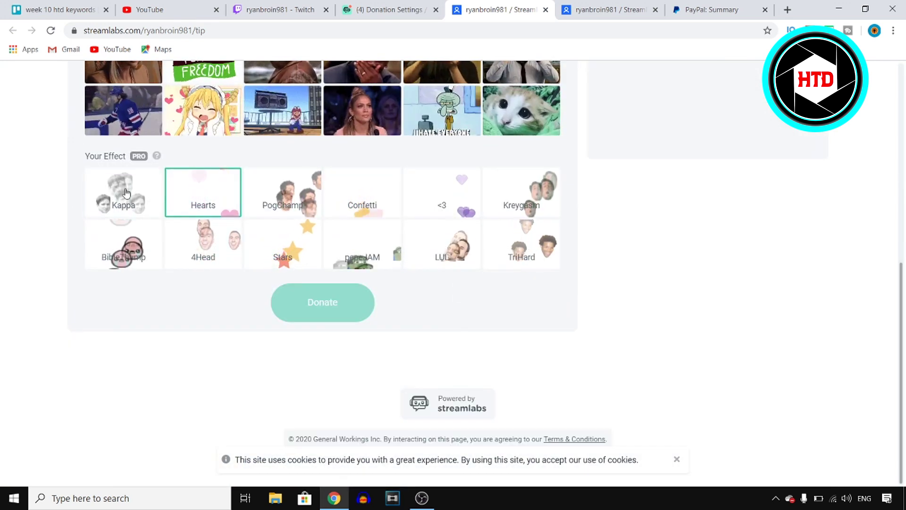
{"action": "left_click", "coordinate": [279, 255]}
{"action": "scroll", "coordinate": [279, 255], "scroll_direction": "up", "scroll_amount": 2}
{"action": "scroll", "coordinate": [279, 255], "scroll_direction": "up", "scroll_amount": 2}
{"action": "left_click", "coordinate": [277, 254]}
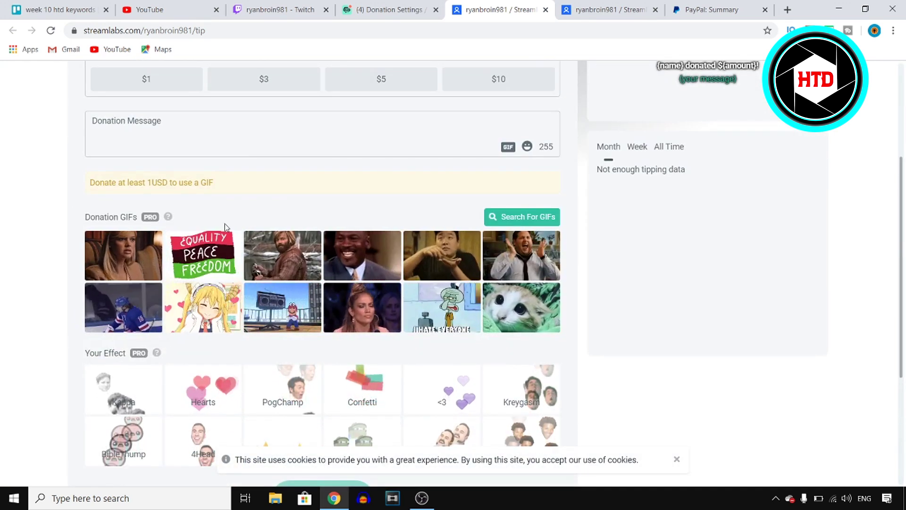
{"action": "scroll", "coordinate": [457, 274], "scroll_direction": "up", "scroll_amount": 4}
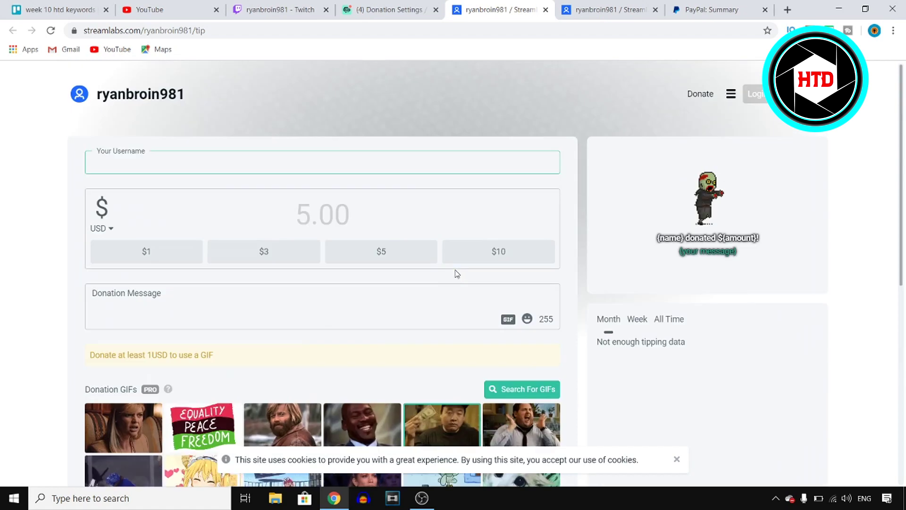